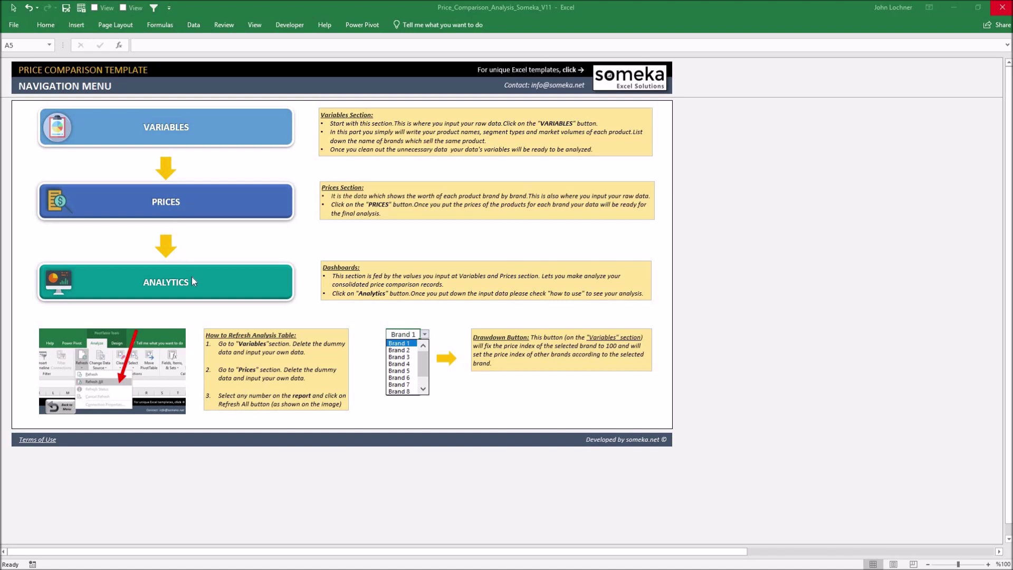
- On the Variables sheet, review Product 11's entry, segment and market volume, and Brands 1 to 10
left_click(175, 127)
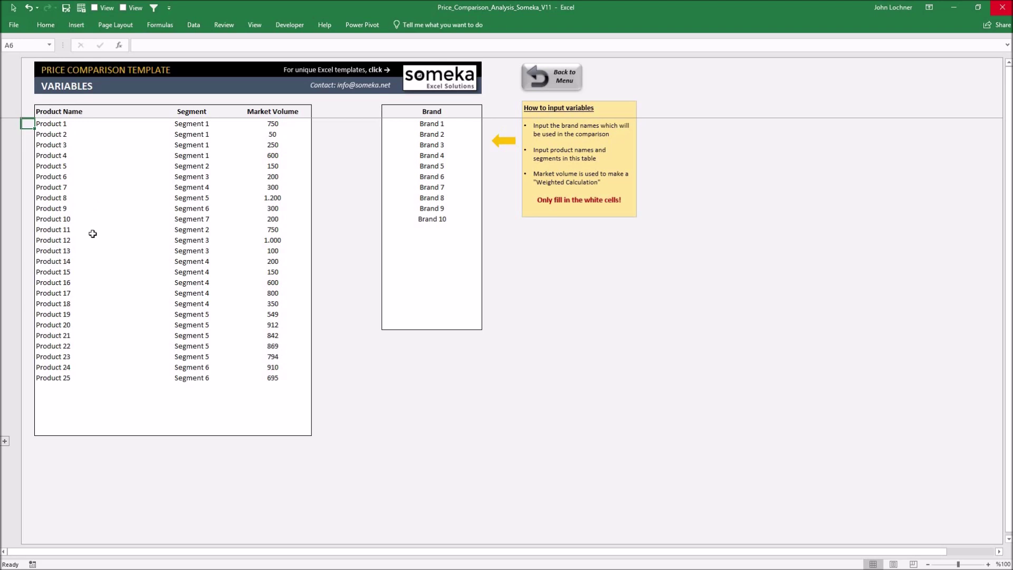
left_click(91, 230)
left_click(184, 233)
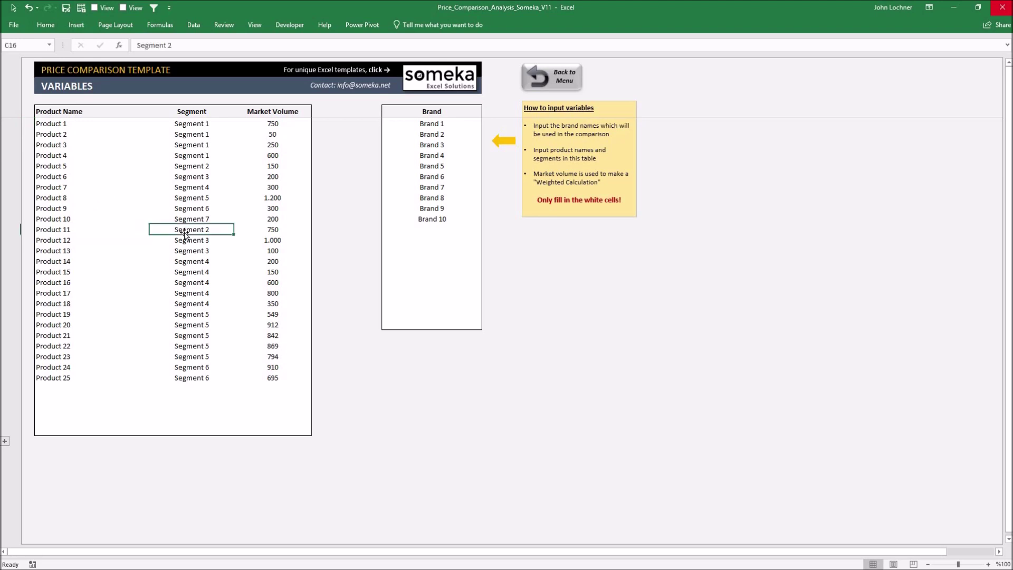
left_click(290, 230)
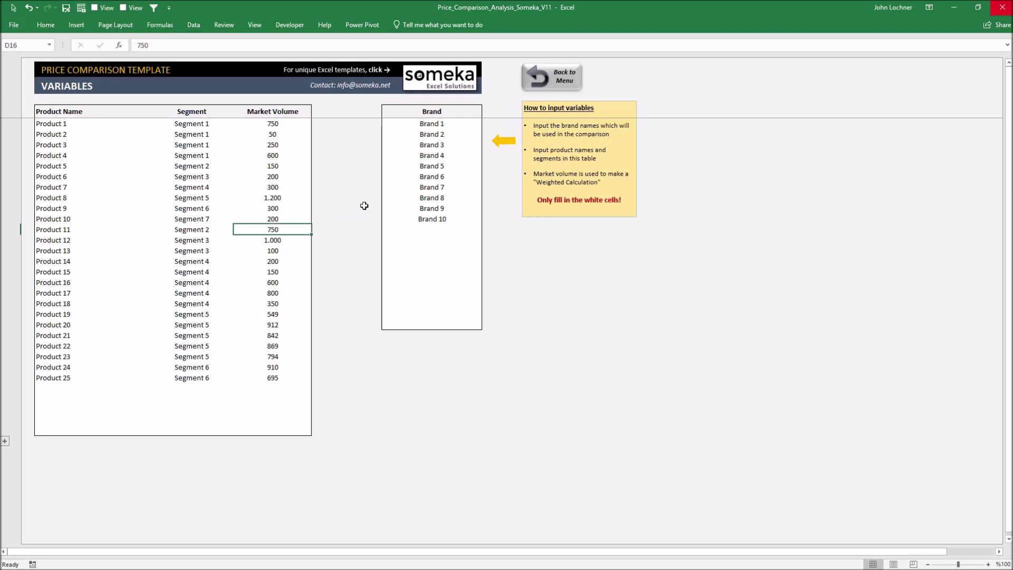
left_click_drag(421, 124, 419, 228)
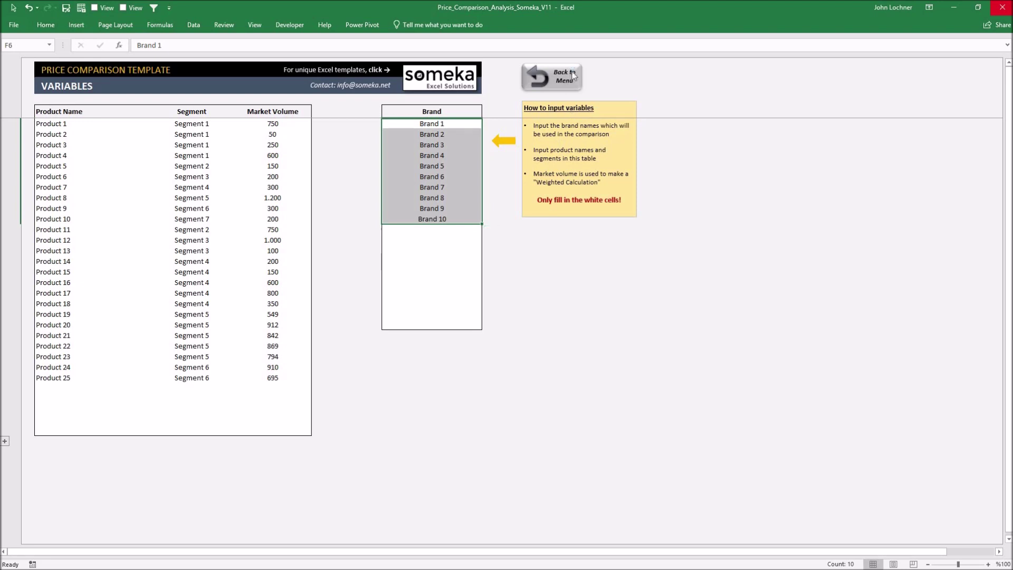
- Look over the Prices and Analytics sheets, returning to the navigation menu after each
key("ctrl+Page_Up")
left_click(120, 201)
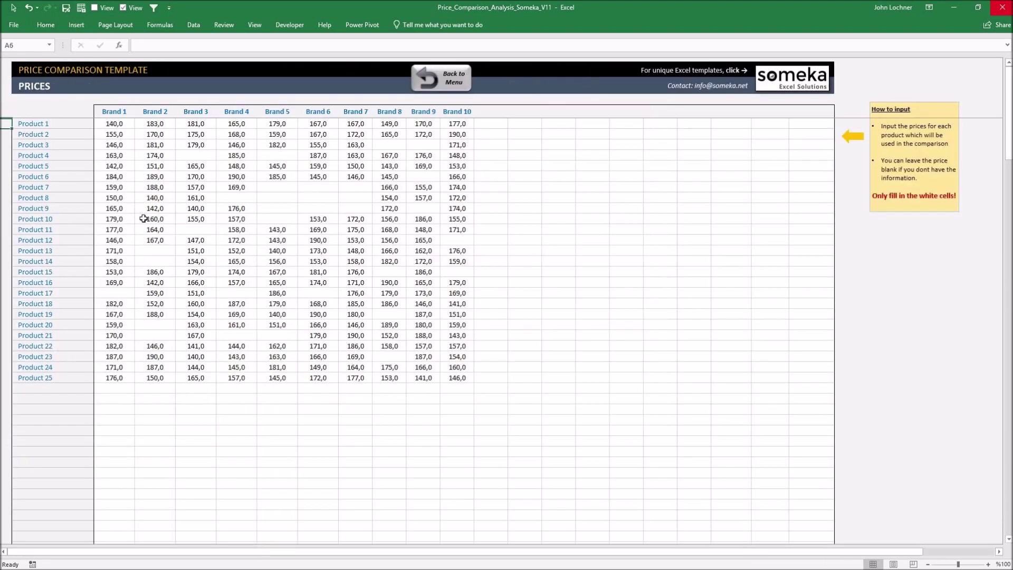
left_click(455, 78)
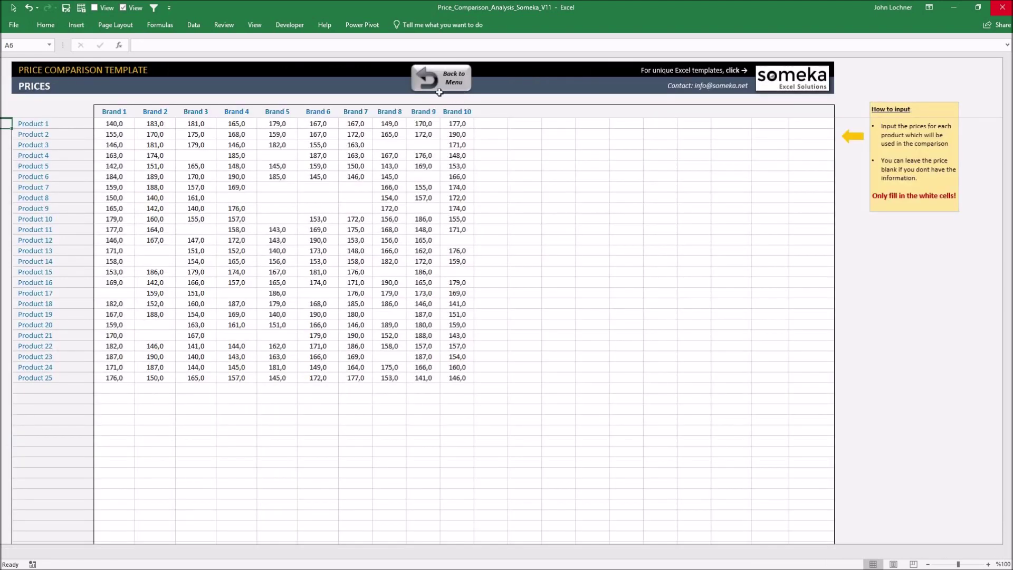
left_click(225, 277)
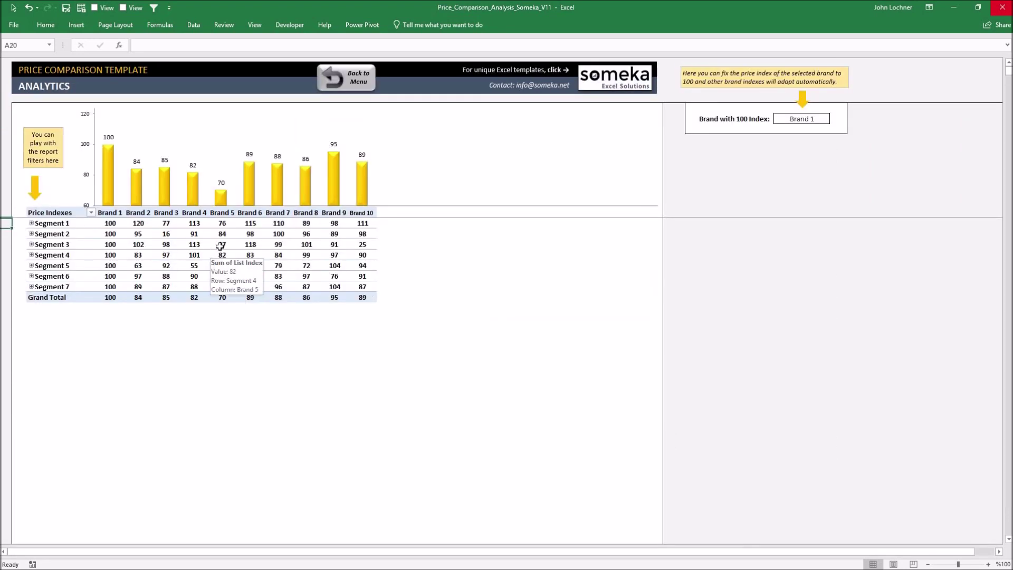
left_click(350, 78)
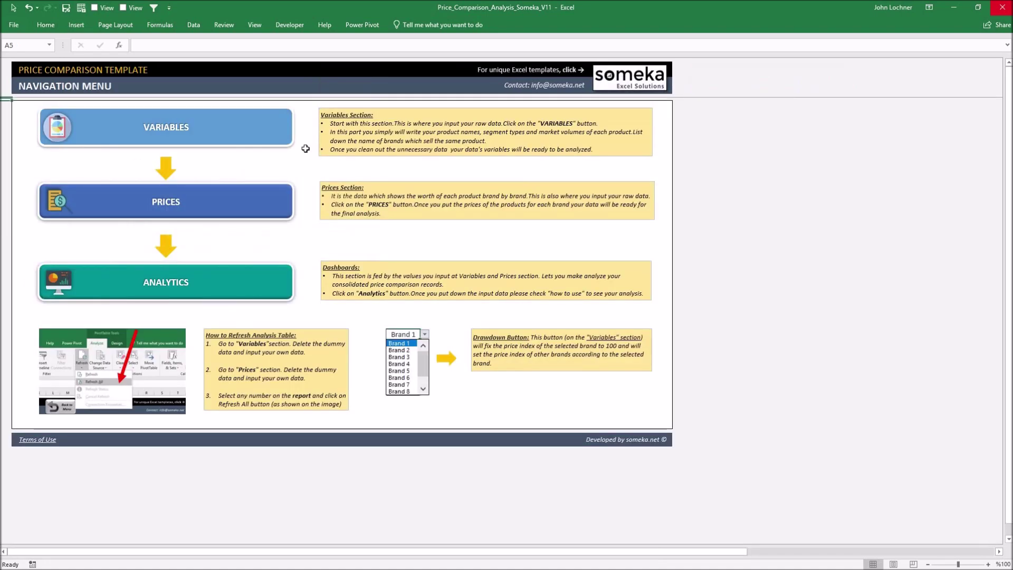
- Back on Variables, check Products 9–10, then expand the grouped rows below the product table
left_click(203, 123)
left_click_drag(293, 456, 293, 431)
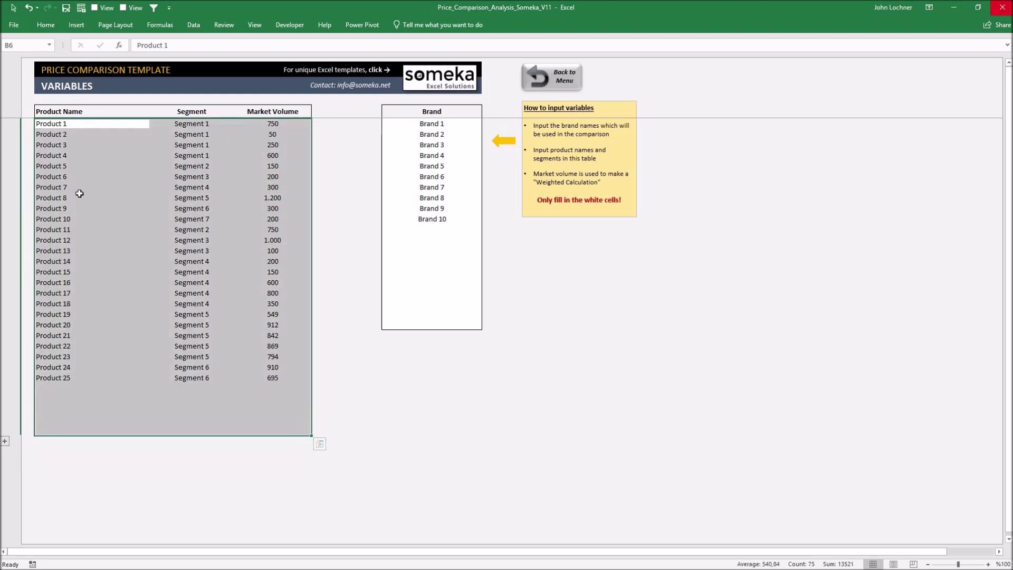
left_click(67, 208)
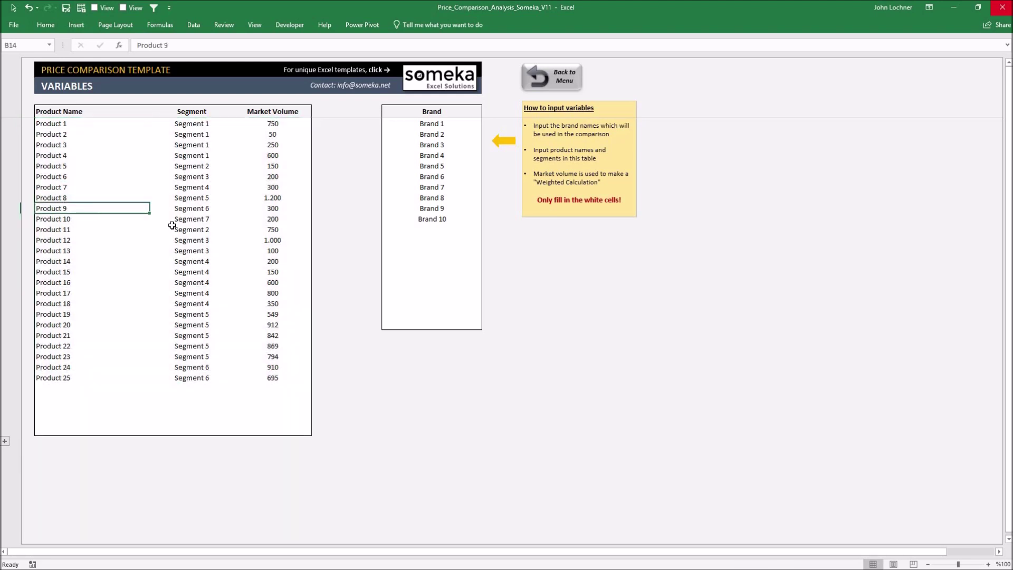
left_click(199, 210)
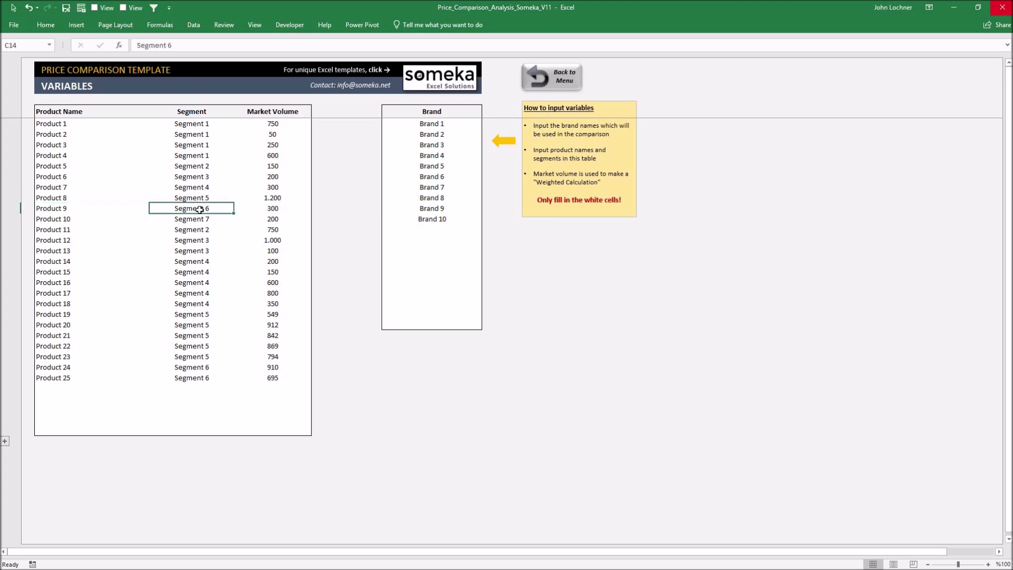
left_click(270, 216)
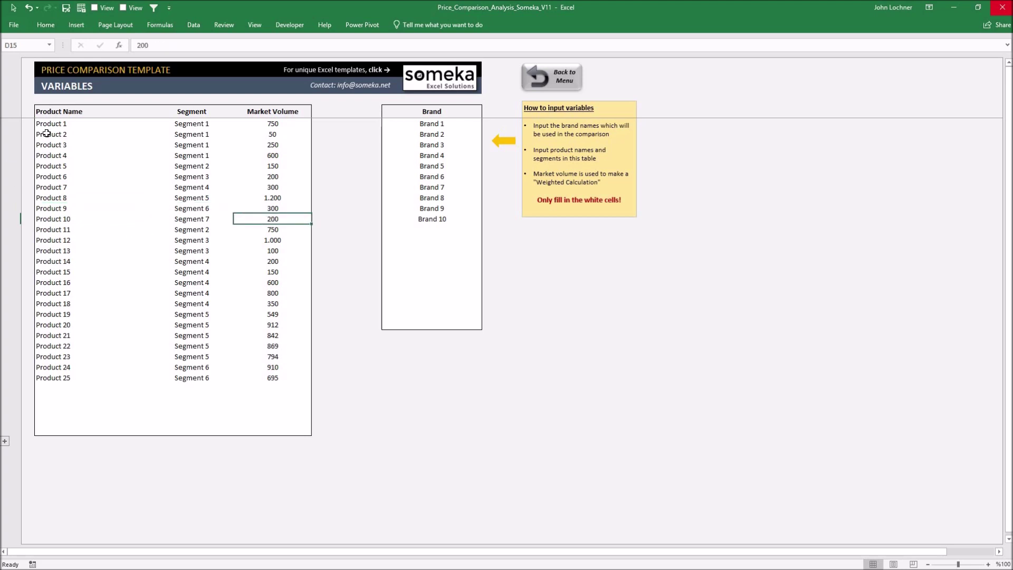
left_click_drag(59, 129, 289, 433)
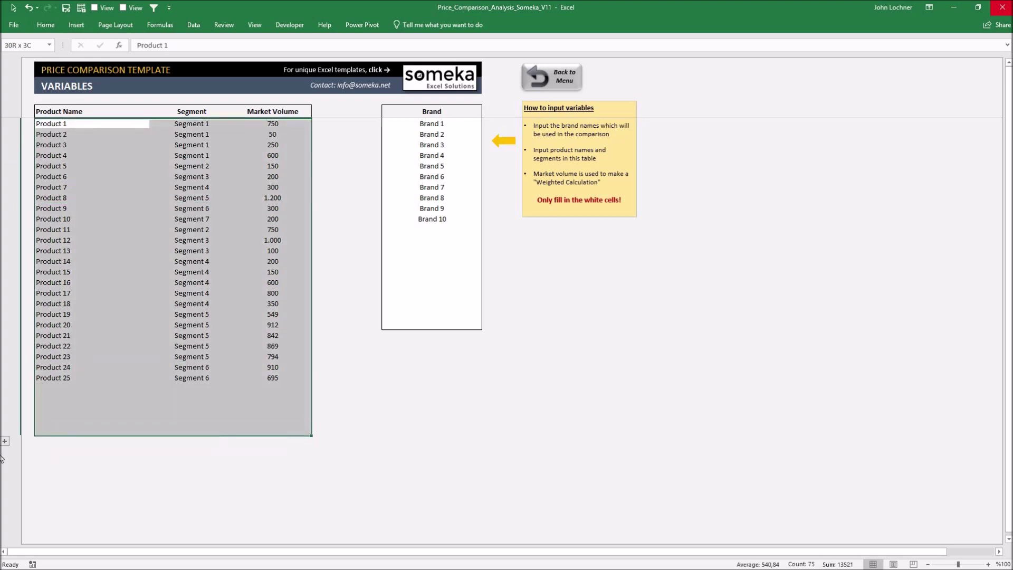
left_click(5, 440)
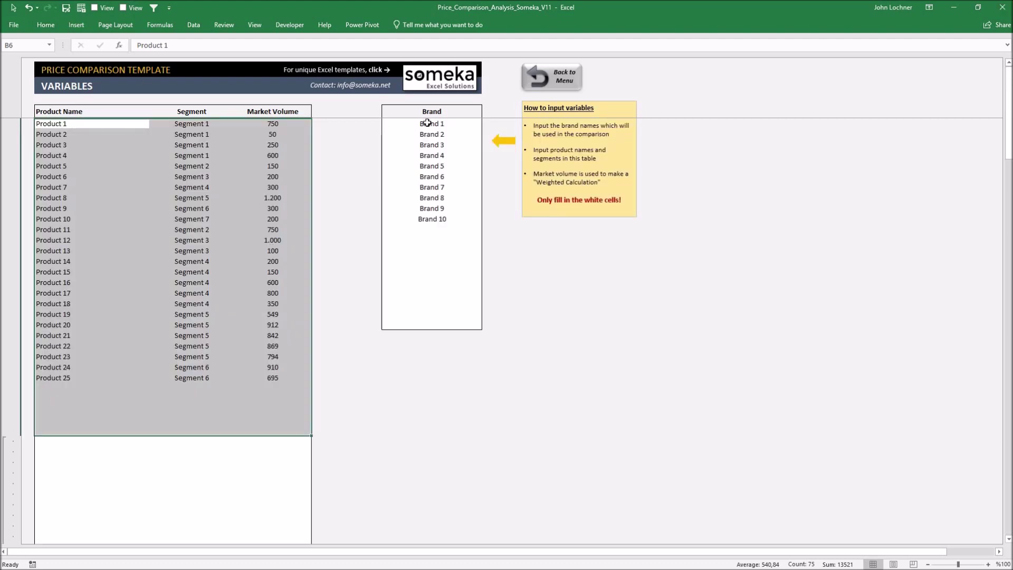
left_click_drag(425, 124, 423, 232)
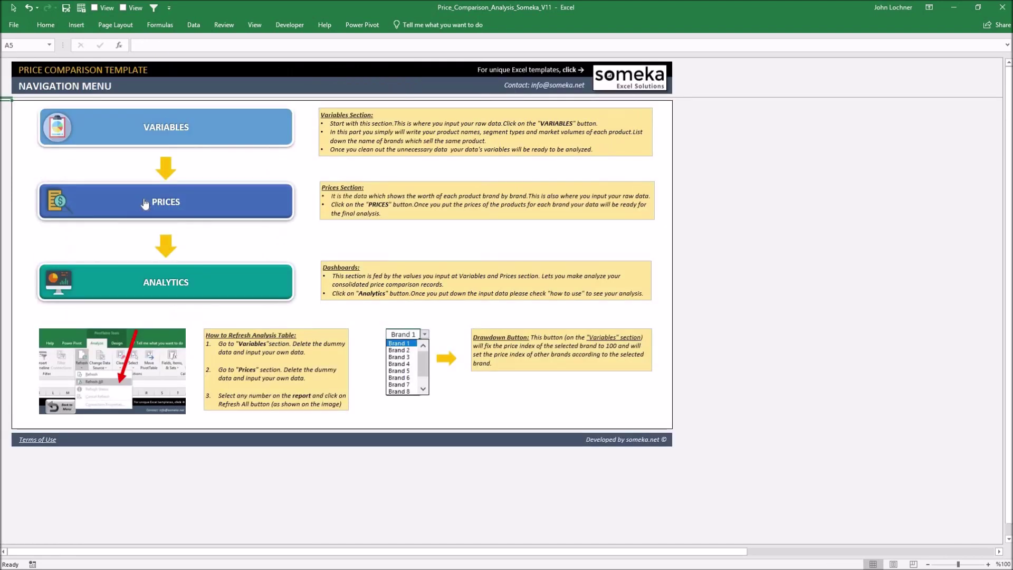
- On the Prices sheet, review the Brand 1 price column, brand header formula and Product 11's Brand 7 price
left_click(144, 202)
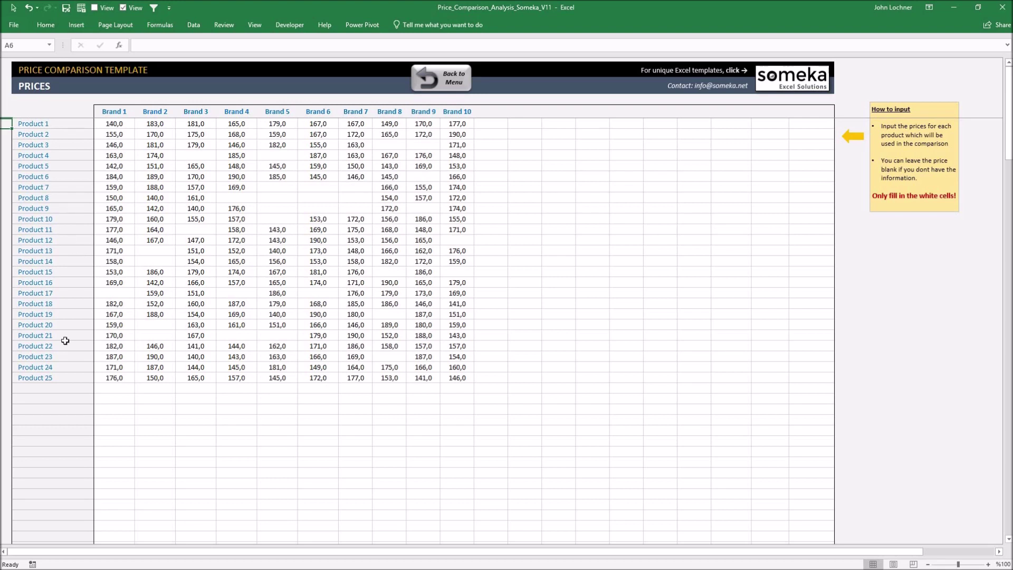
key("Right")
key("ctrl+shift+Down")
left_click(455, 102)
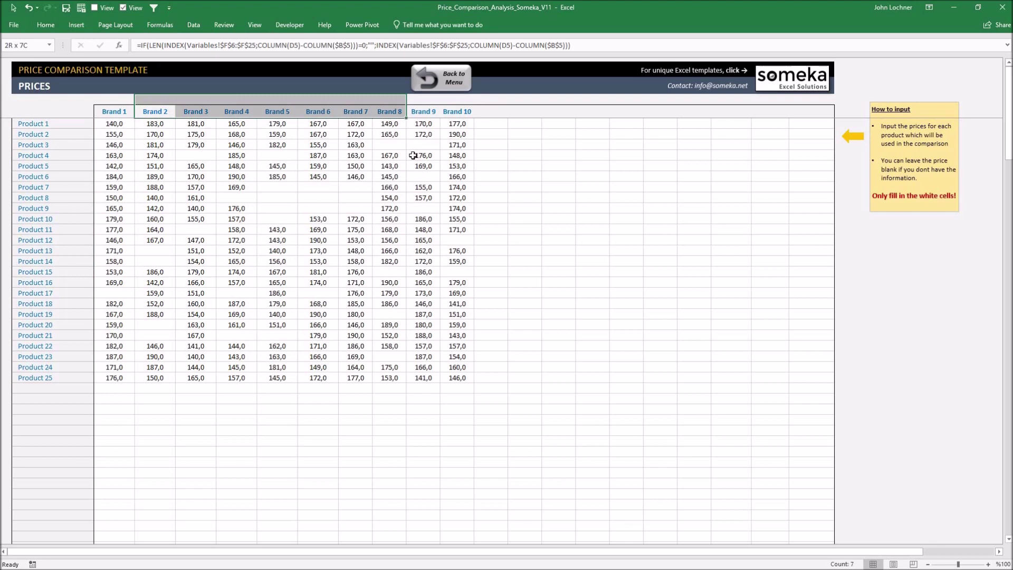
left_click(340, 231)
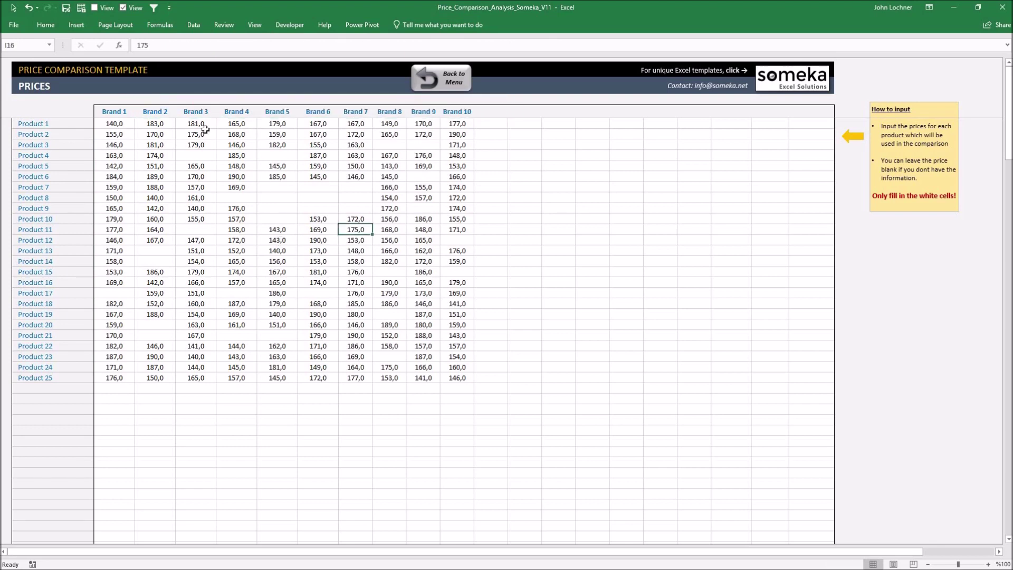
- Review the price entry area, including the blank Brands 5–7 block for Products 7–9, then go back to the menu
left_click_drag(131, 142, 543, 457)
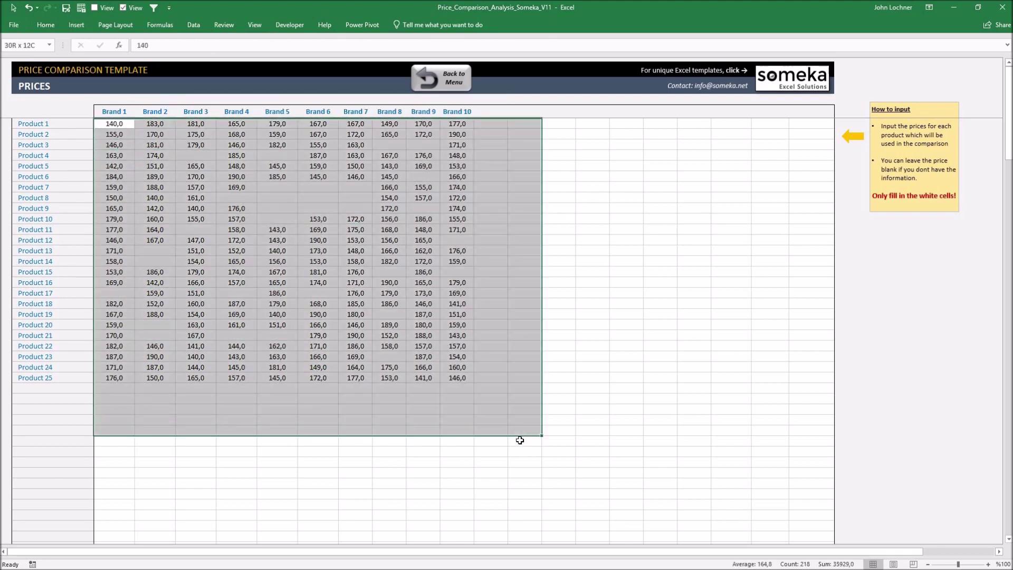
left_click(420, 418)
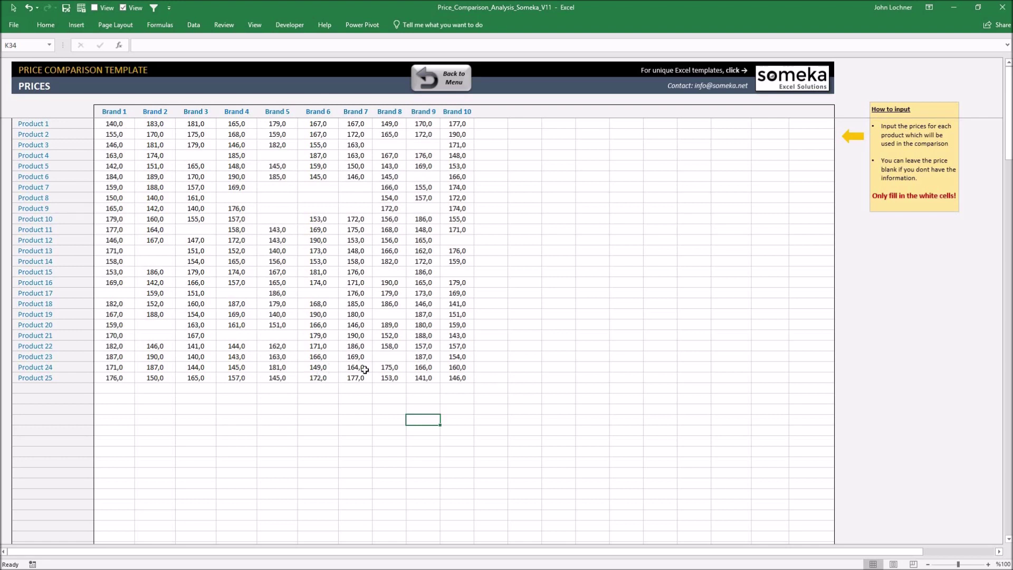
left_click_drag(265, 188, 355, 214)
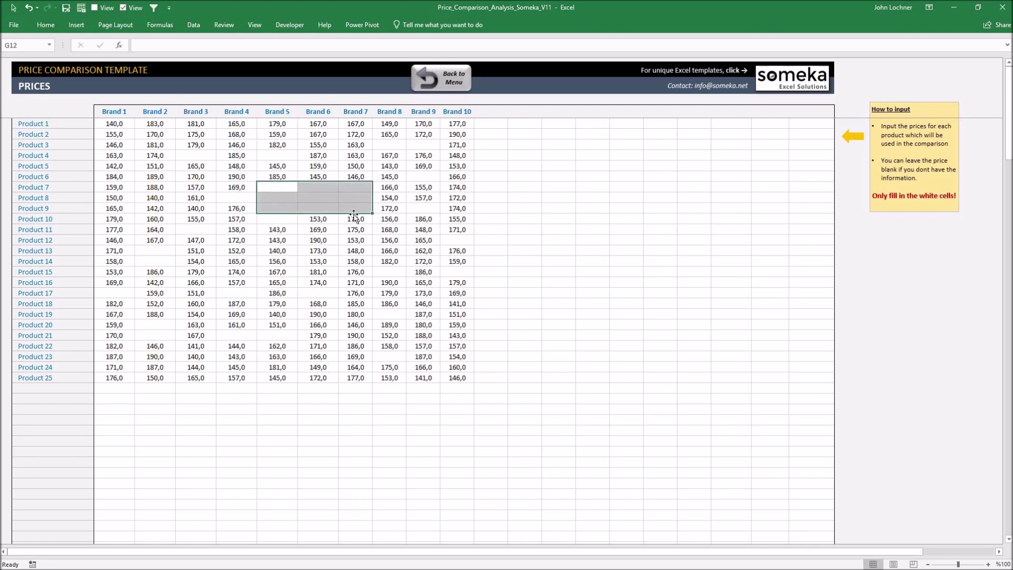
left_click(361, 244)
left_click(436, 79)
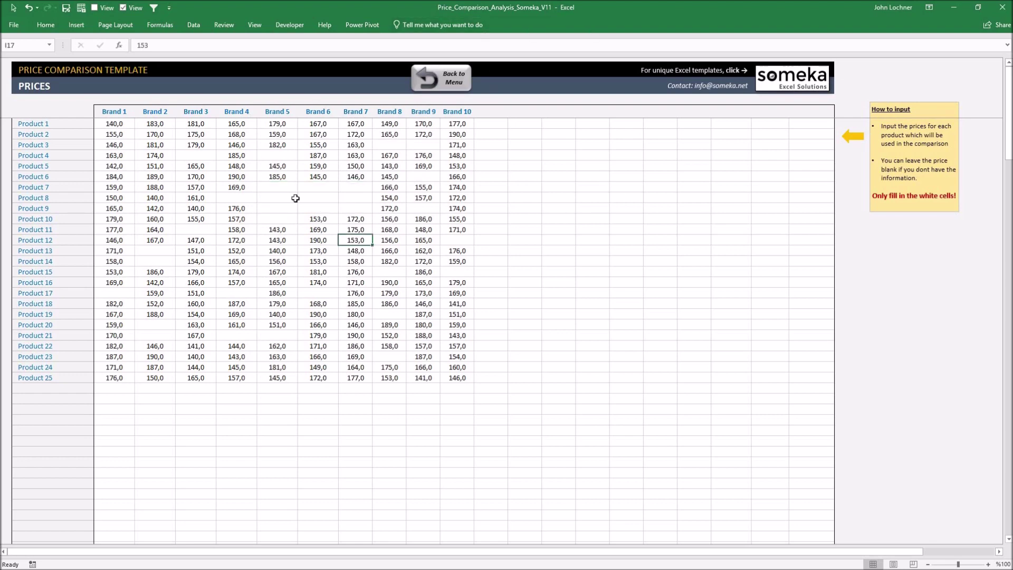
- Open the Analytics sheet and check the Brand with 100 Index list, leaving it on Brand 1
left_click(136, 292)
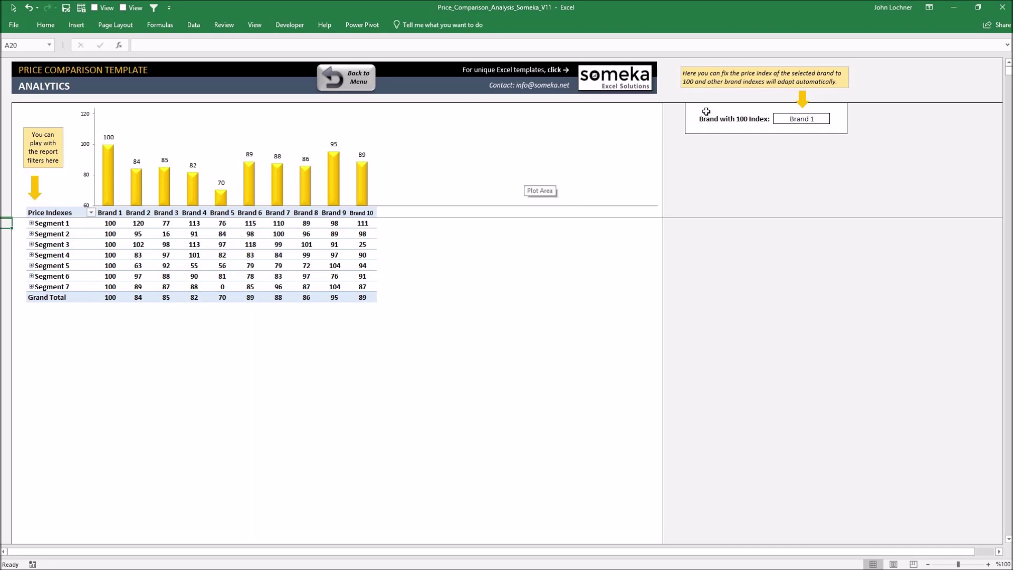
left_click(821, 120)
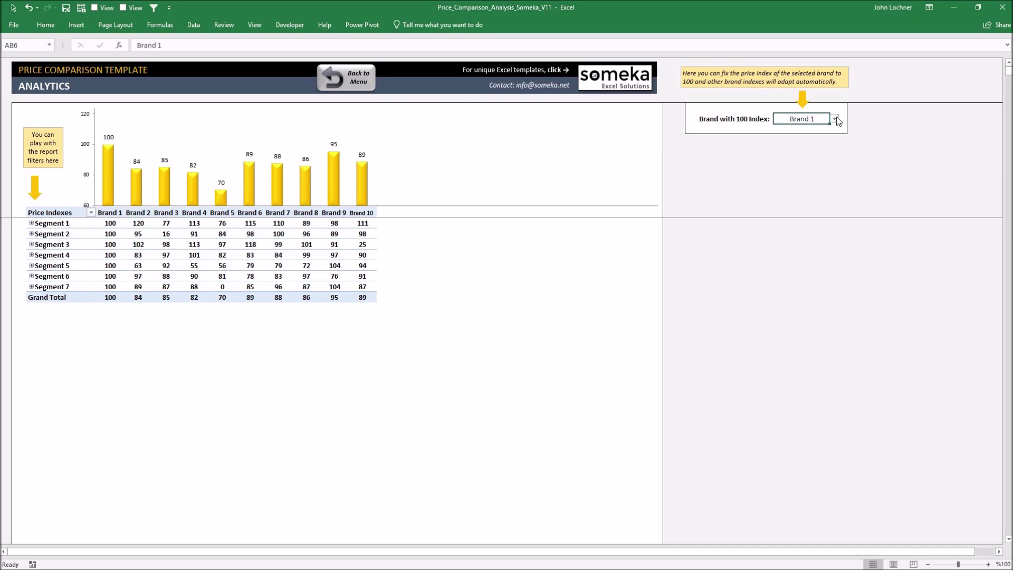
left_click(834, 119)
left_click(787, 128)
right_click(253, 234)
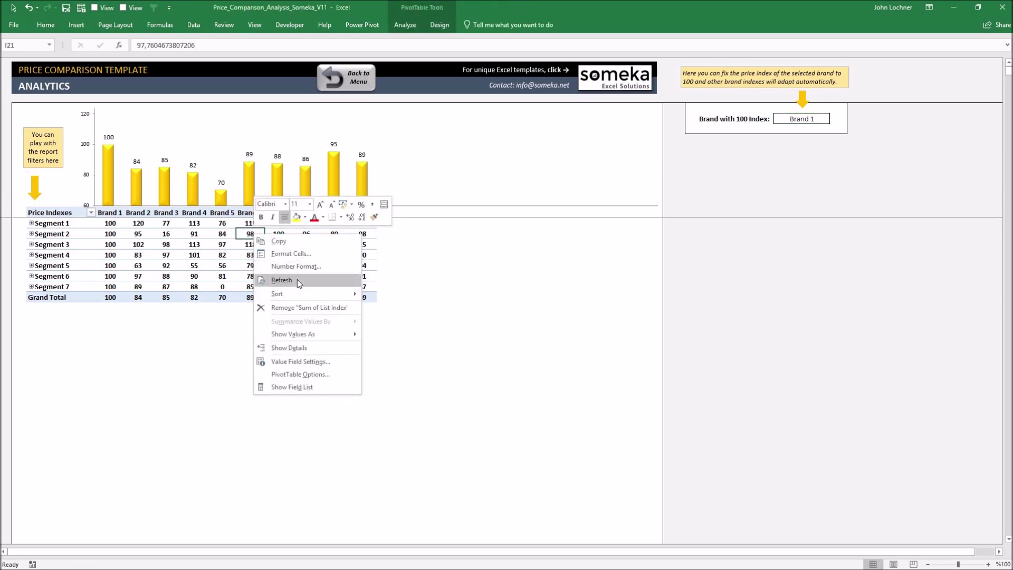
left_click(297, 279)
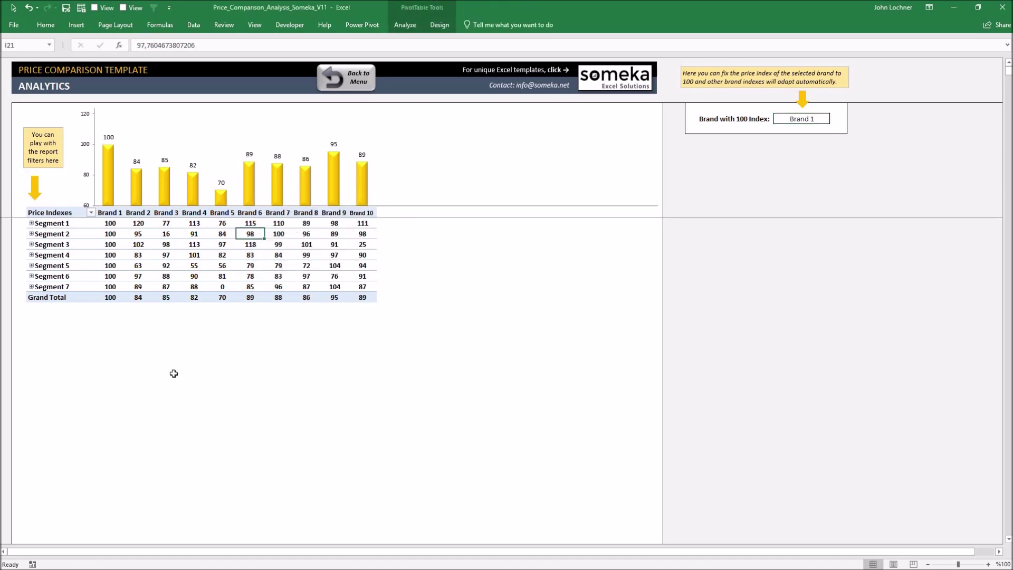
- Set Brand 6 as the Brand with 100 Index and refresh the pivot table
mouse_move(316, 273)
left_click(832, 117)
left_click(834, 118)
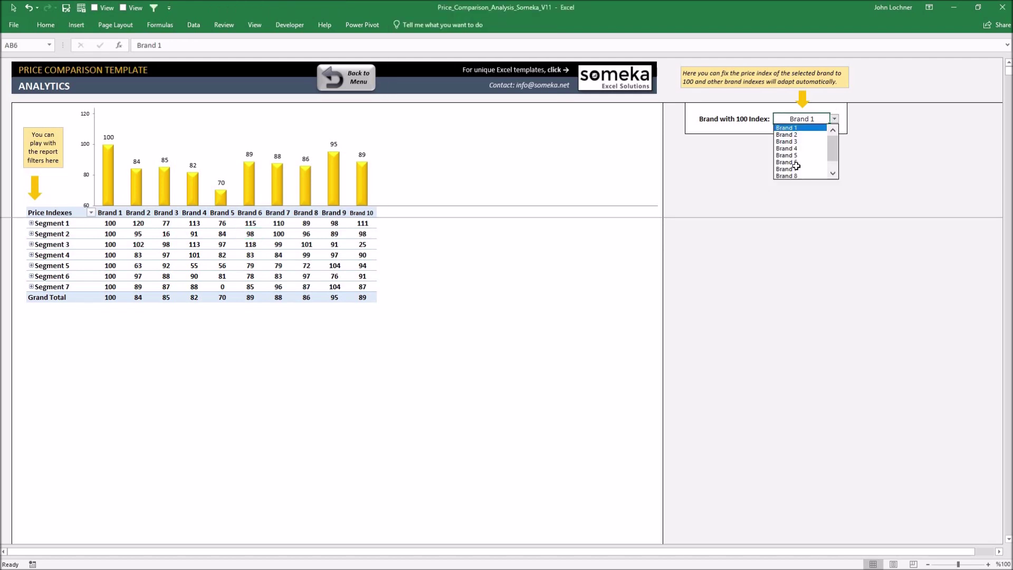
left_click(800, 161)
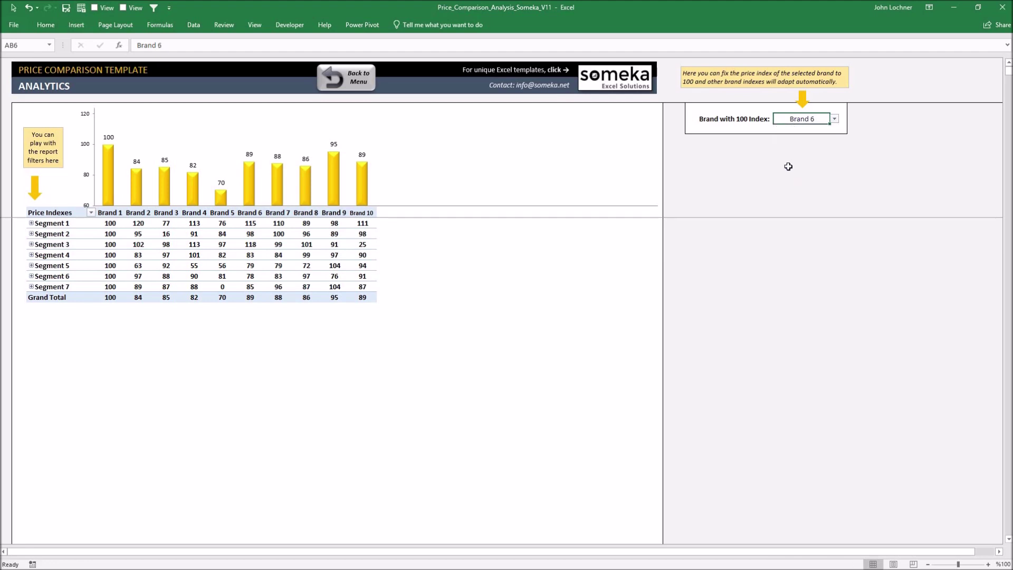
right_click(222, 235)
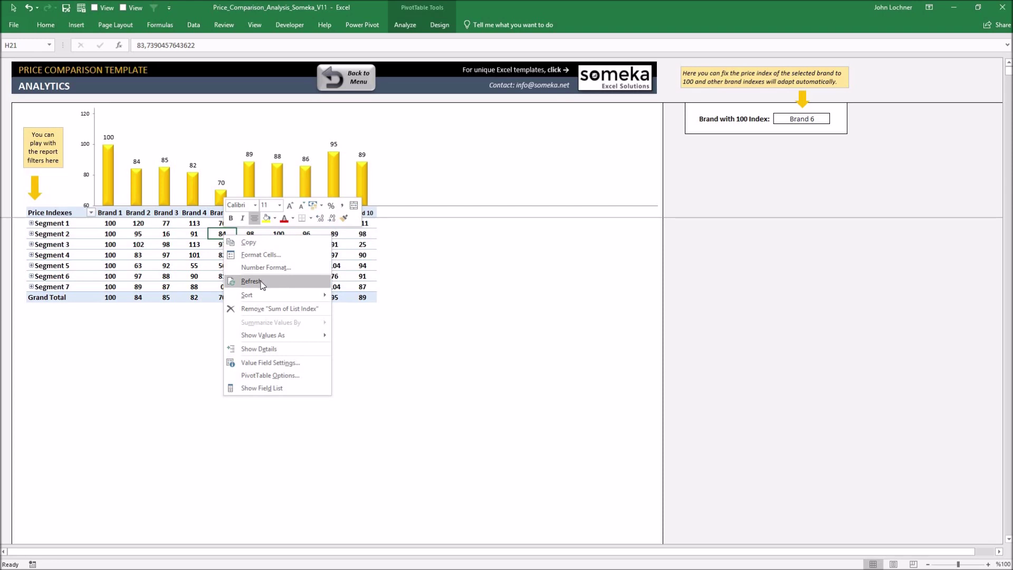
left_click(251, 281)
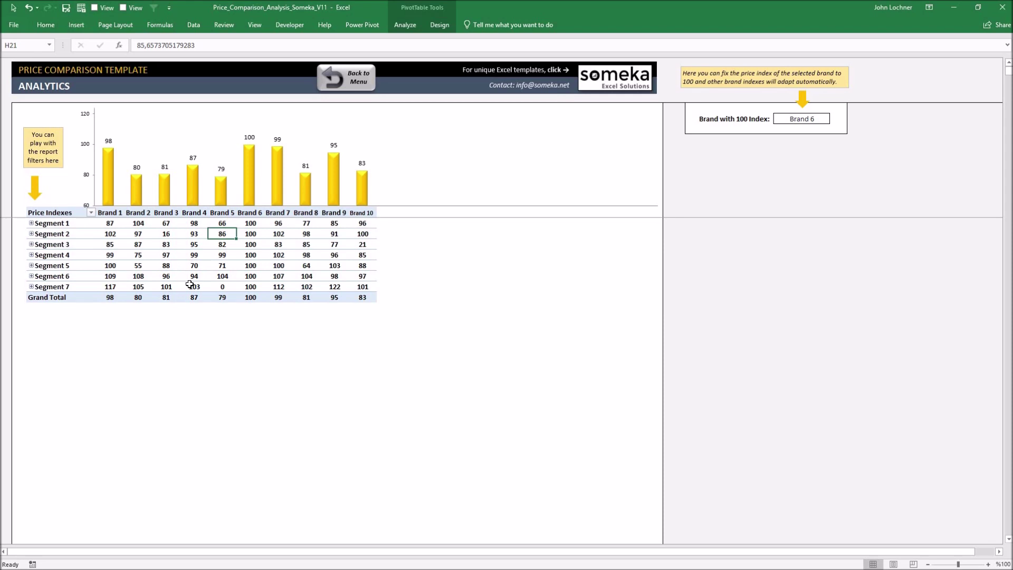
mouse_move(190, 285)
- Expand Segment 1 and Segment 2 in the pivot, then select the Segment 3 row
left_click(31, 223)
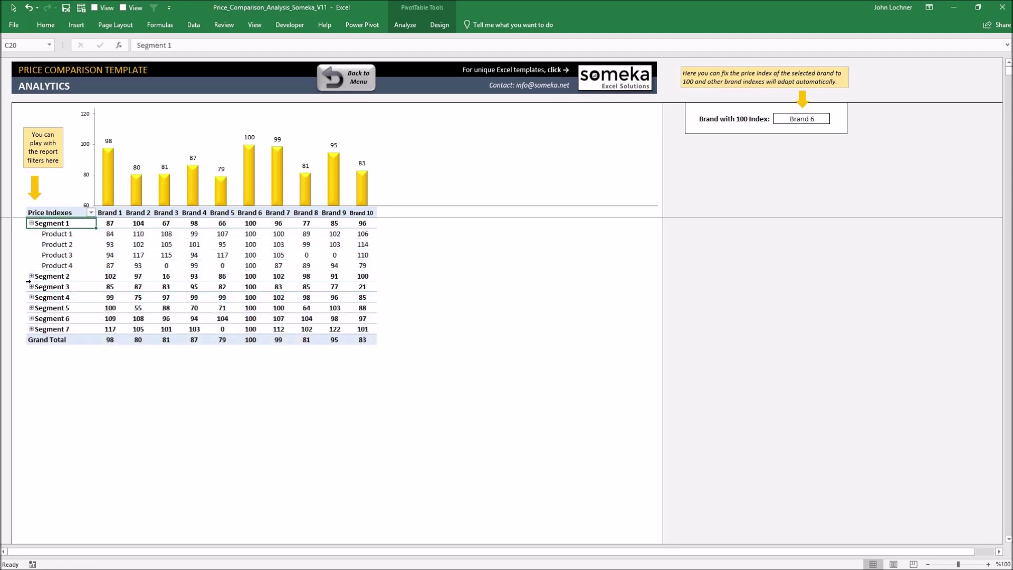
left_click(31, 277)
left_click(30, 308)
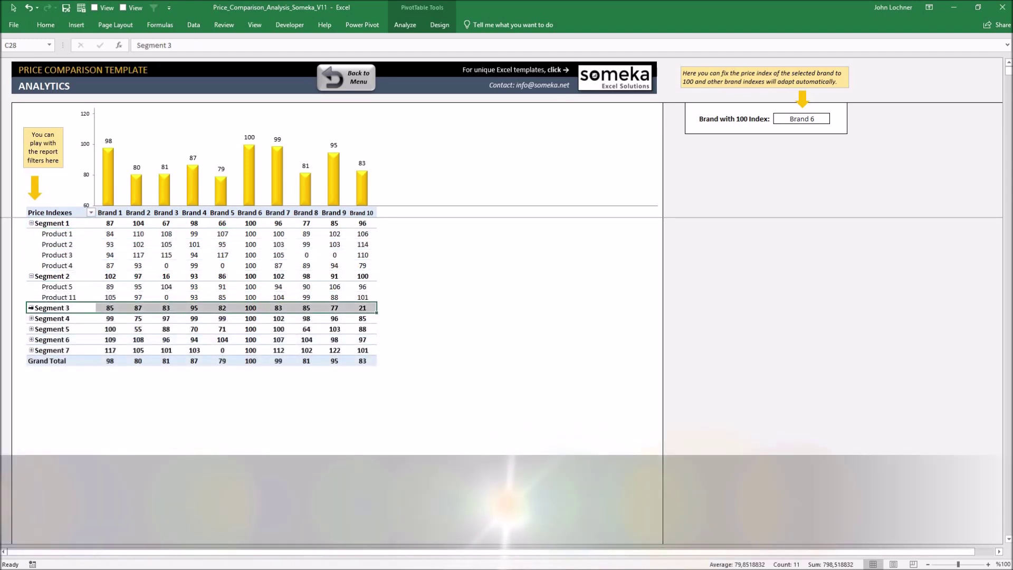